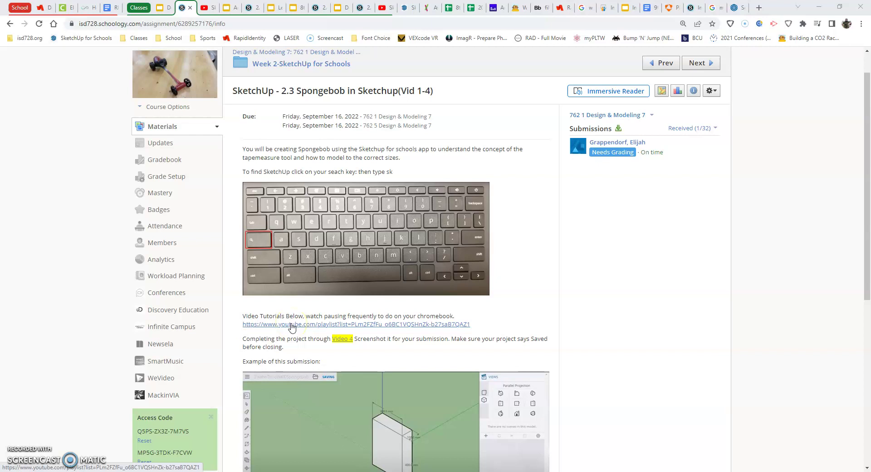
Step: Open the Spongebob.pdf attachment of the SketchUp 2.3 Spongebob assignment for viewing
scroll(291, 326, "down", 3)
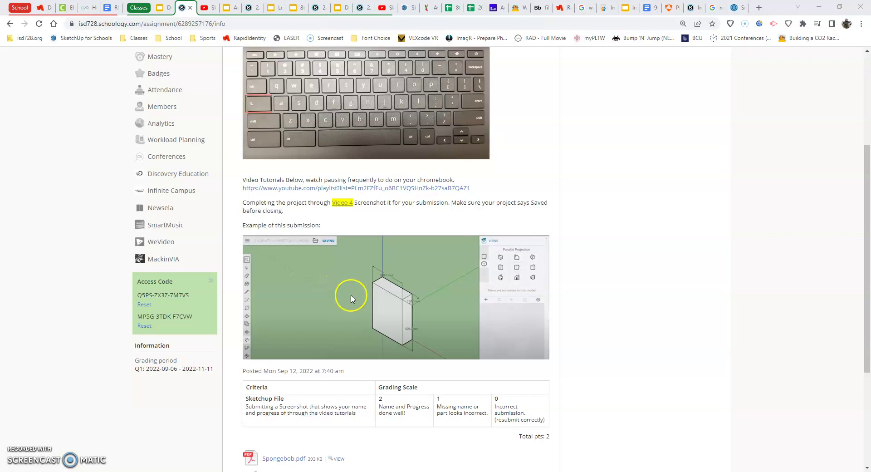
scroll(339, 306, "down", 3)
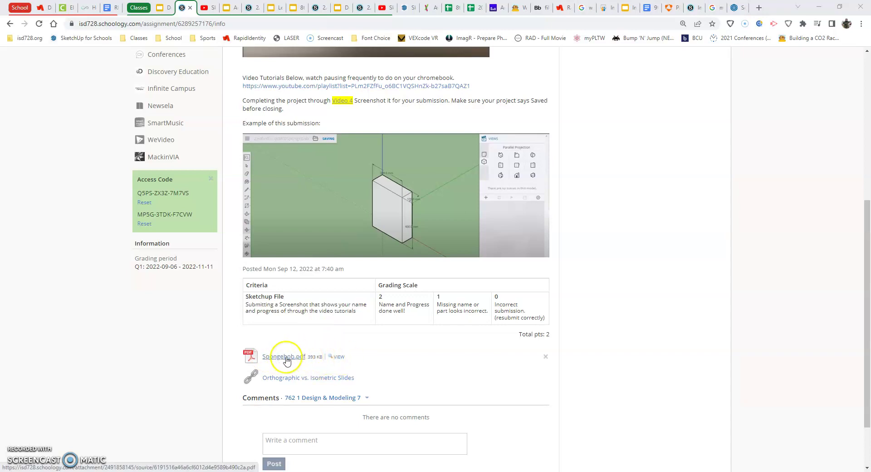
left_click(341, 358)
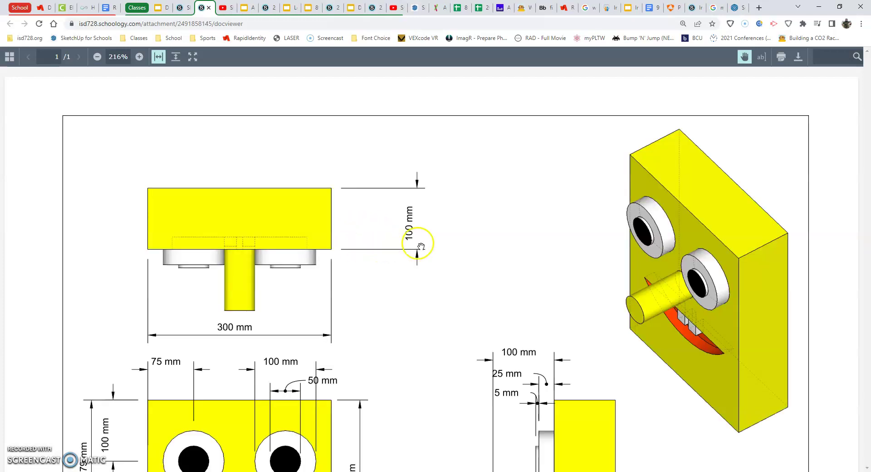
Step: Examine the top view of the Spongebob drawing for the block's overall width and depth dimensions
scroll(424, 243, "down", 1)
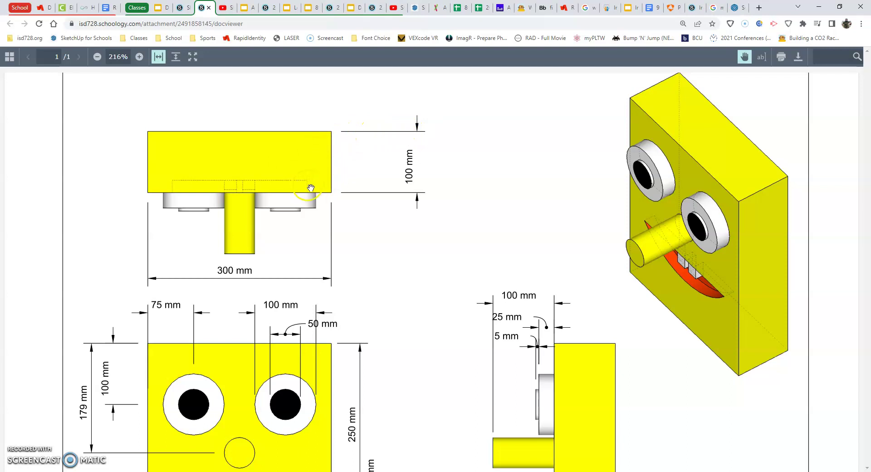
left_click_drag(307, 188, 276, 111)
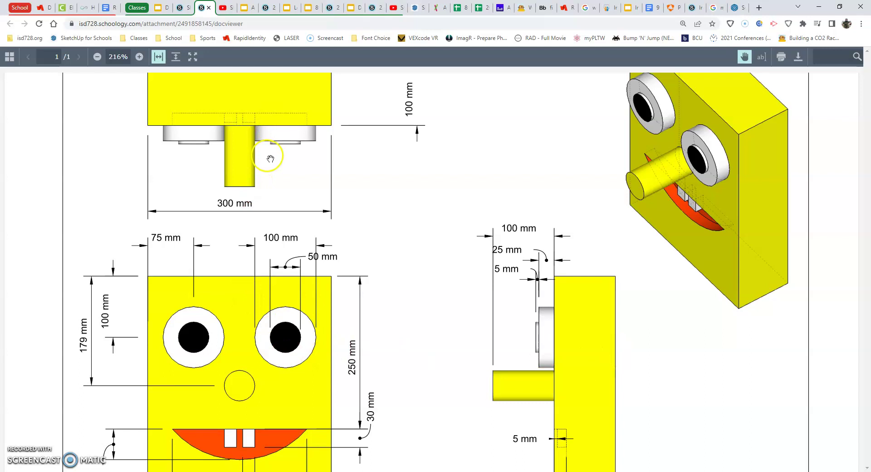
left_click_drag(272, 155, 259, 201)
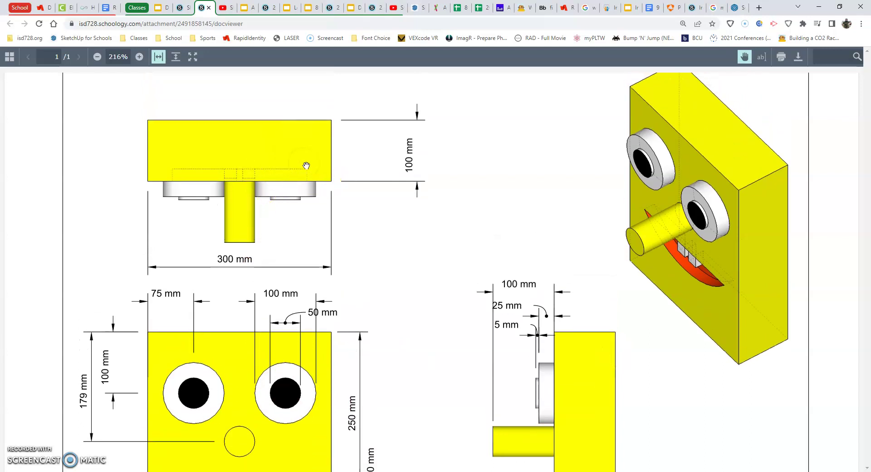
scroll(285, 191, "down", 2)
scroll(298, 227, "up", 2)
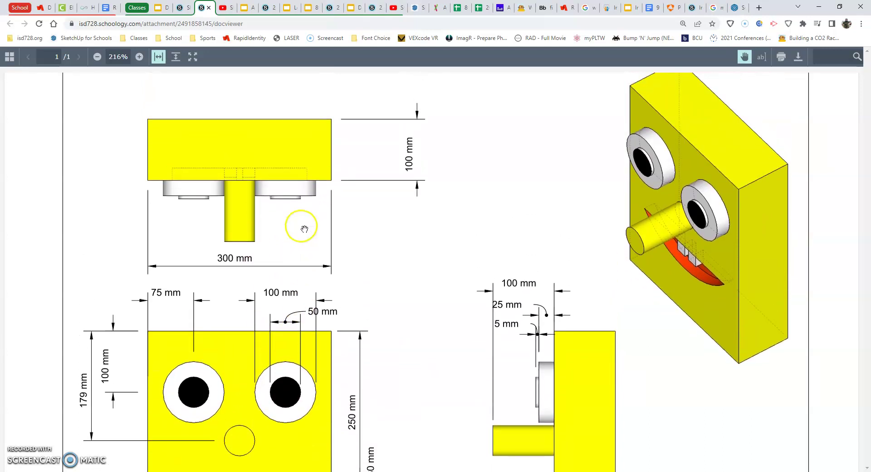
left_click_drag(373, 159, 371, 154)
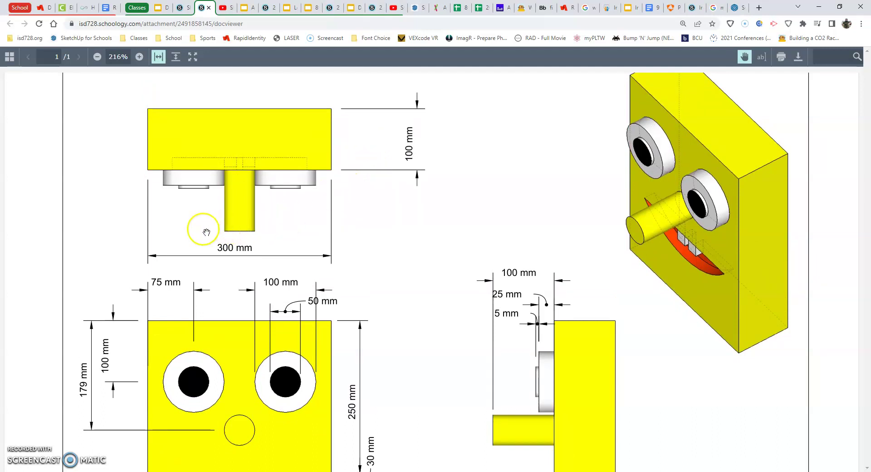
Step: Examine the front view of the drawing for the dimensions of the face, eyes, nose, mouth and teeth
scroll(204, 233, "down", 3)
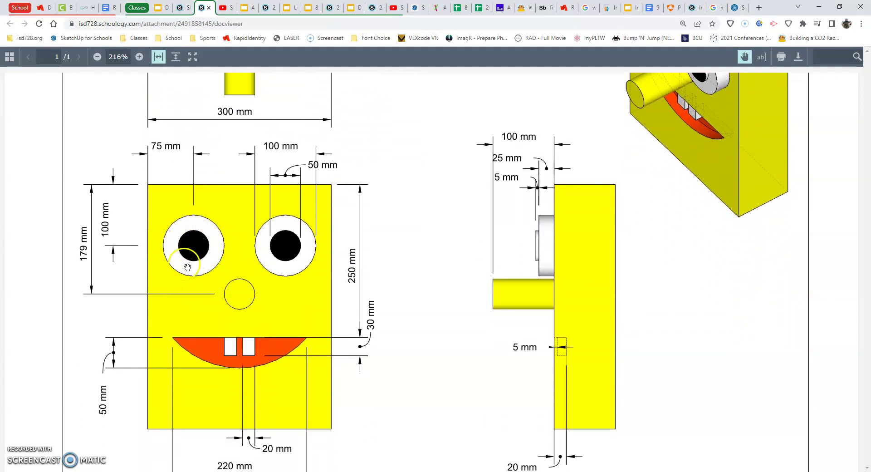
scroll(194, 402, "down", 1)
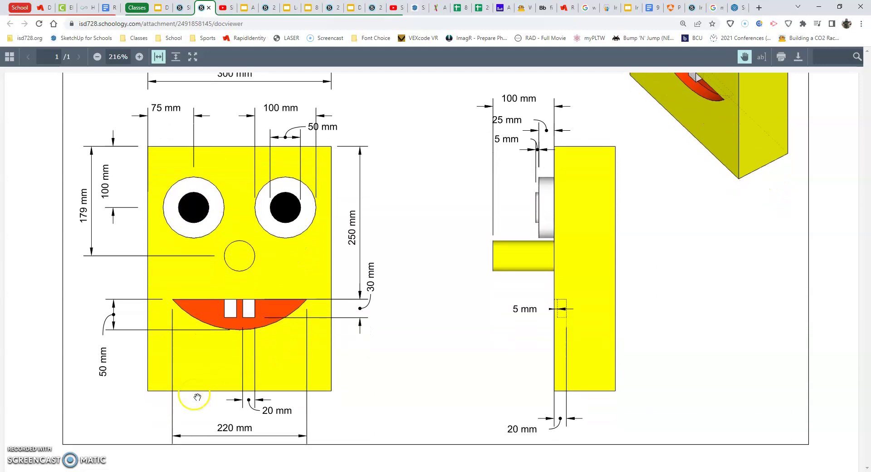
scroll(208, 207, "up", 1)
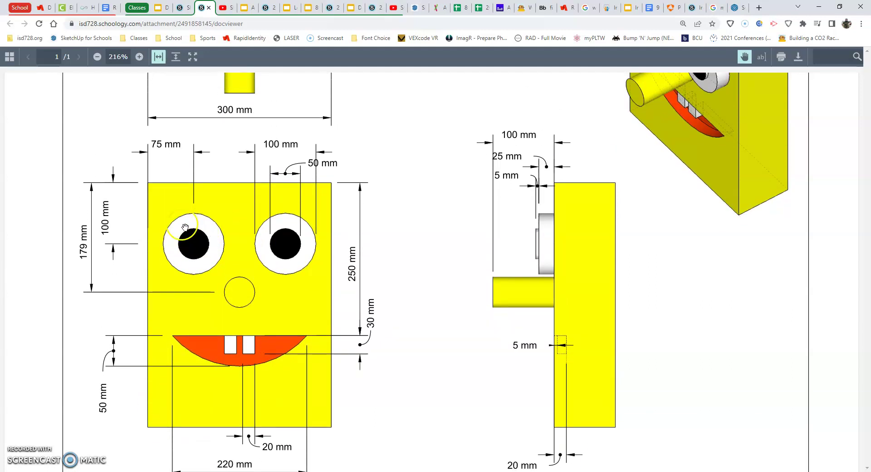
scroll(199, 203, "up", 2)
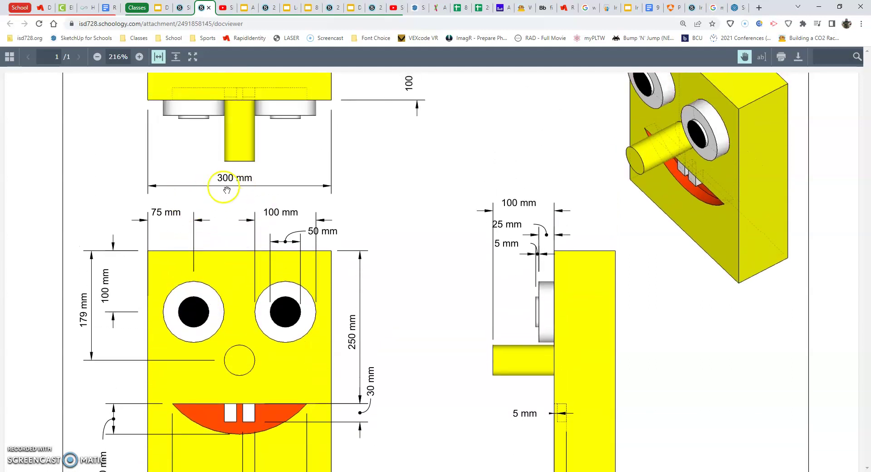
scroll(207, 271, "down", 1)
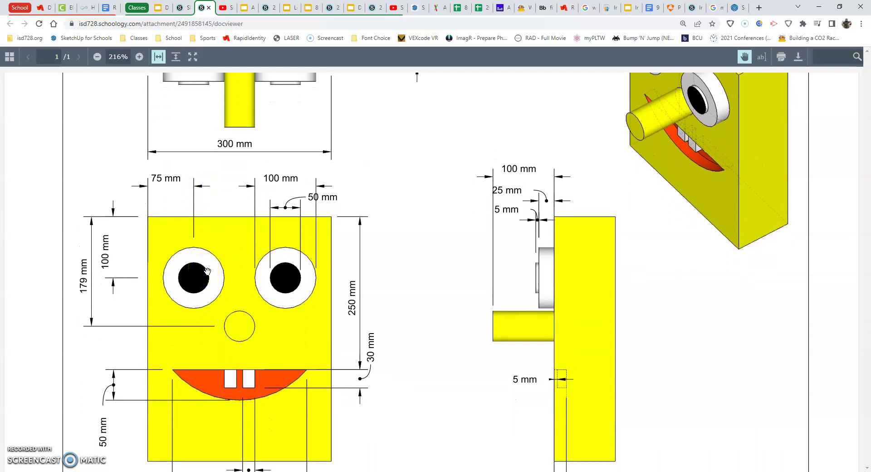
scroll(317, 254, "down", 1)
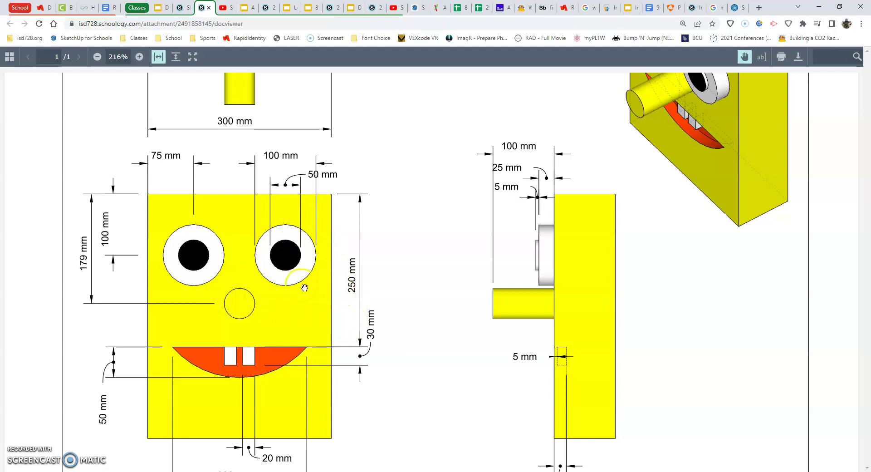
scroll(293, 312, "down", 2)
scroll(293, 312, "up", 3)
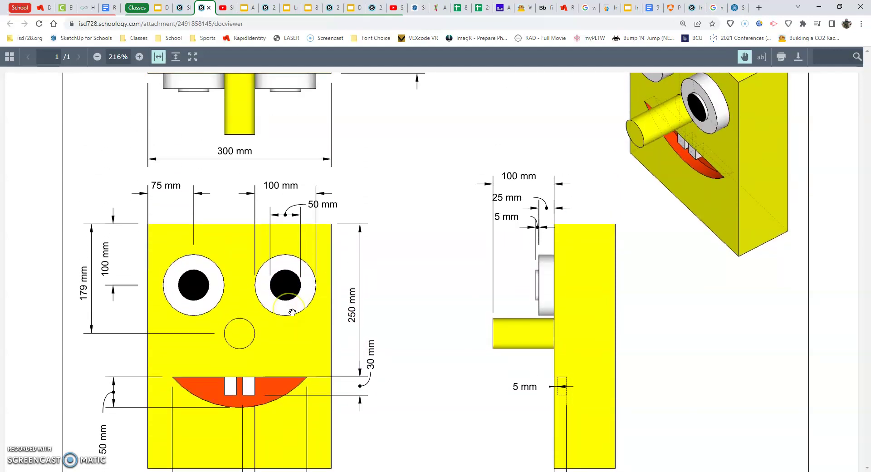
Step: Examine the side view for the depths of the eyes, nose, mouth and teeth, and return to the top view
scroll(292, 312, "down", 2)
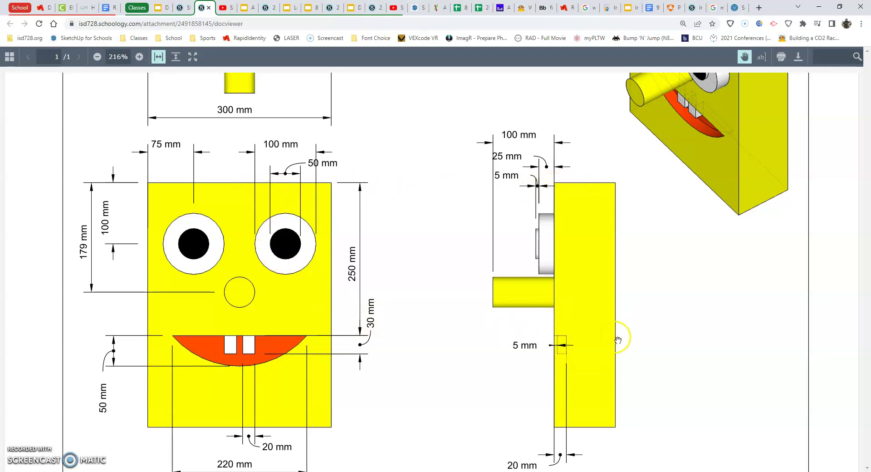
scroll(592, 424, "down", 1)
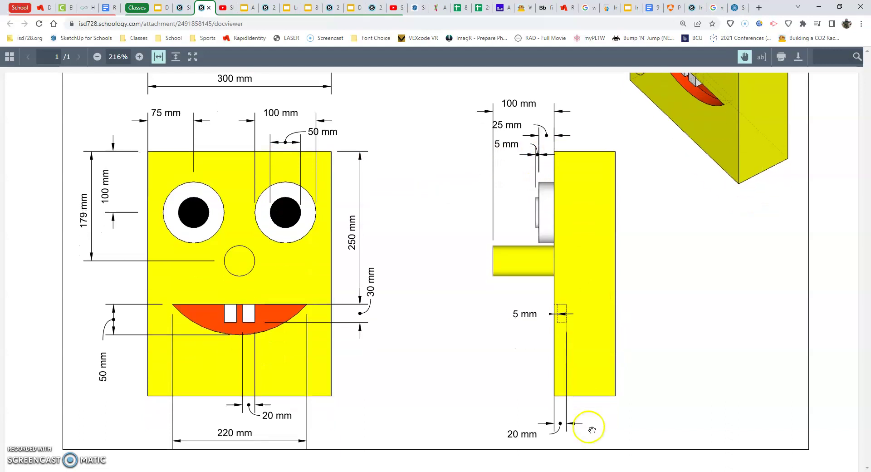
scroll(580, 395, "up", 5)
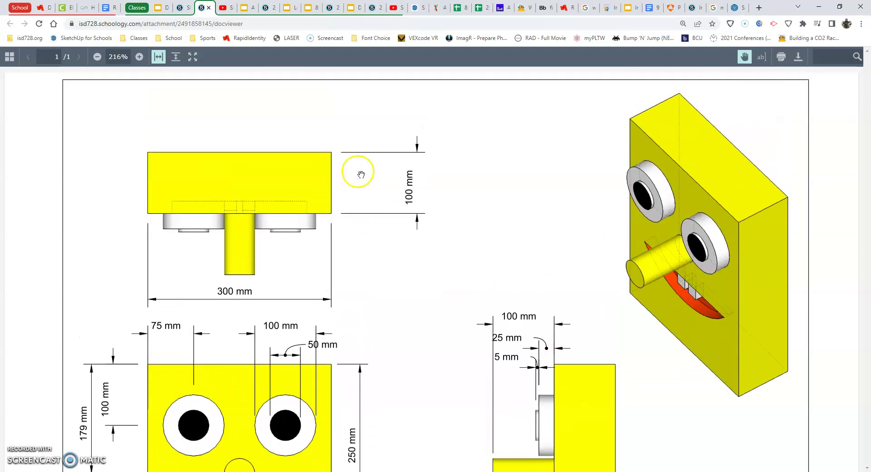
scroll(385, 205, "down", 1)
scroll(388, 209, "down", 1)
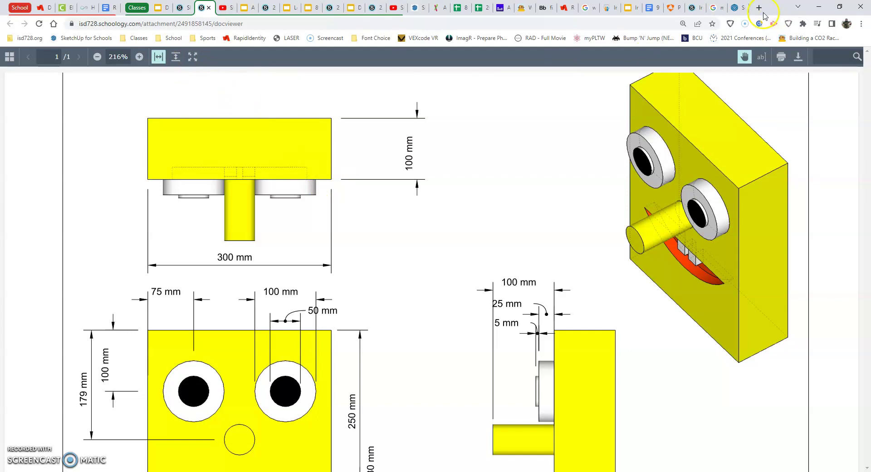
Step: Switch to SketchUp for Schools in a new browser tab and create a new model with the Decimal - Millimeters template
left_click(759, 7)
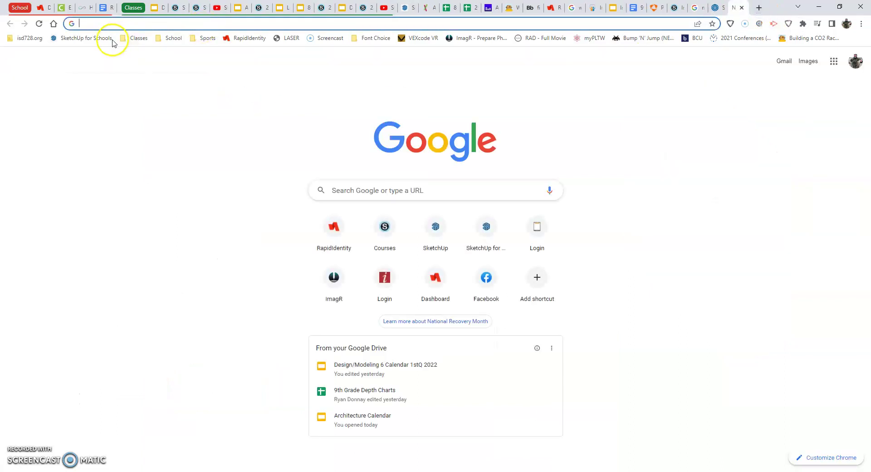
left_click(86, 38)
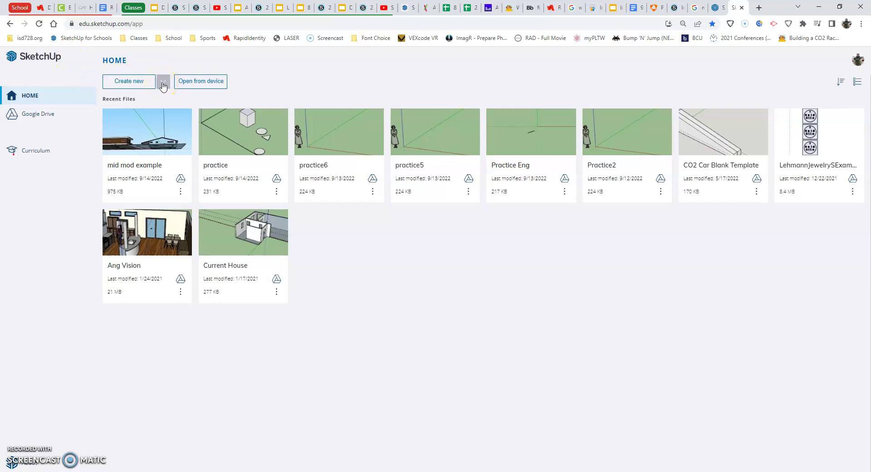
left_click(163, 82)
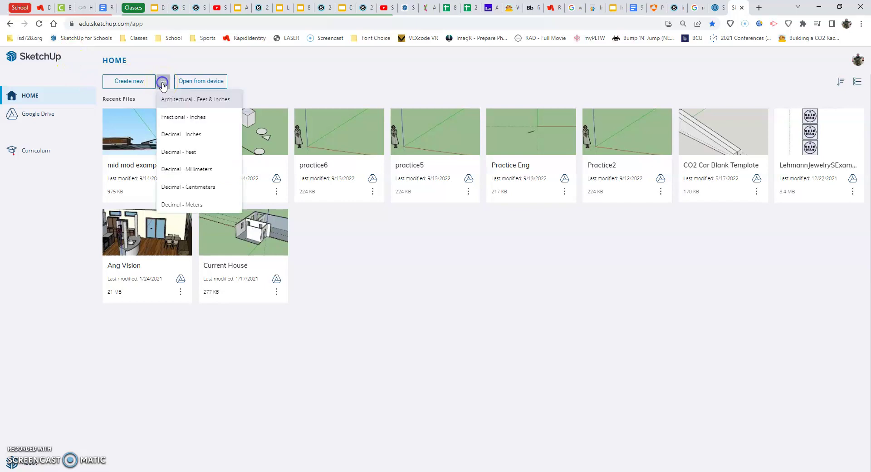
left_click(186, 169)
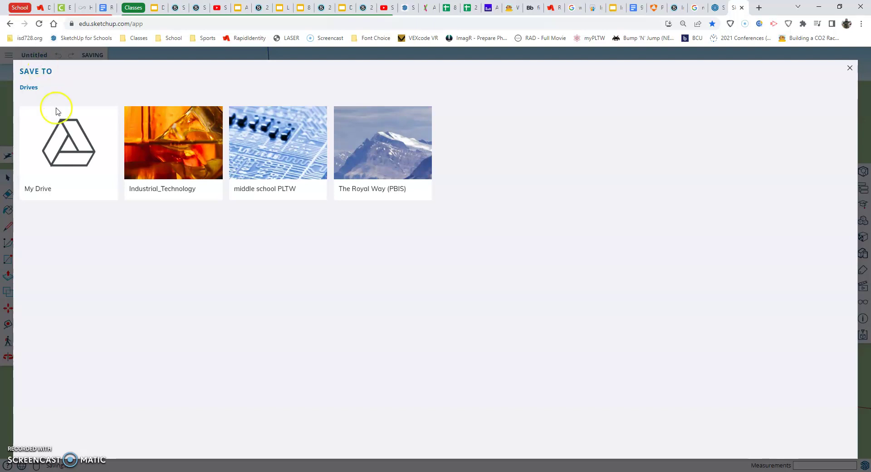
Step: Save the new model as 1Spongebob in the Design and Modeling folder under Classes in My Drive
left_click(83, 160)
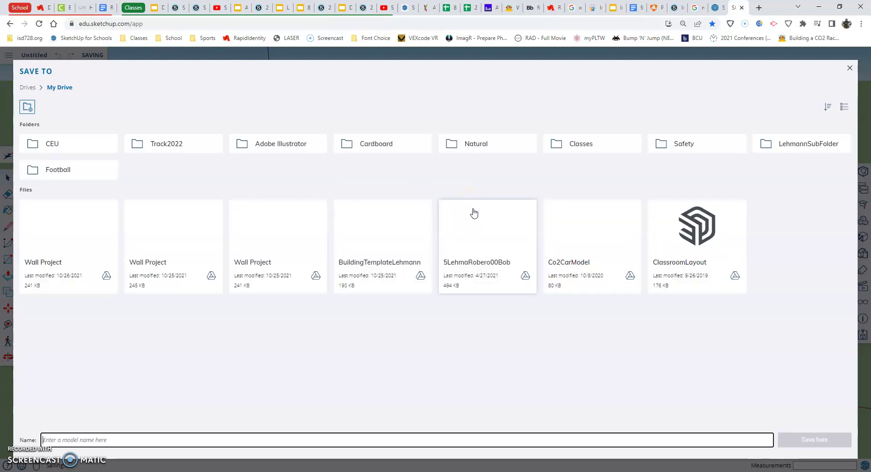
left_click(597, 149)
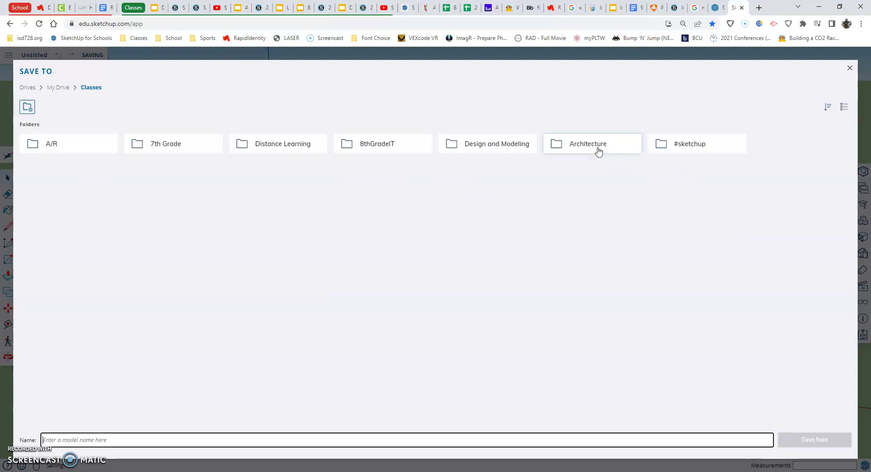
left_click(475, 149)
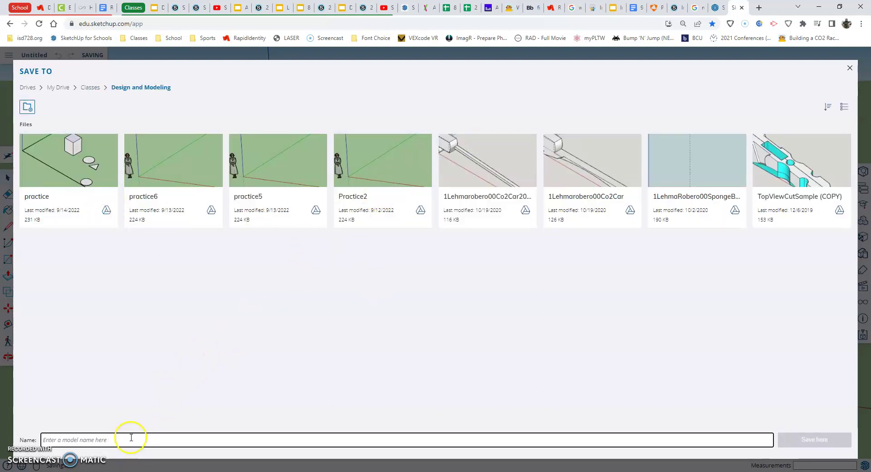
left_click(113, 439)
type("1")
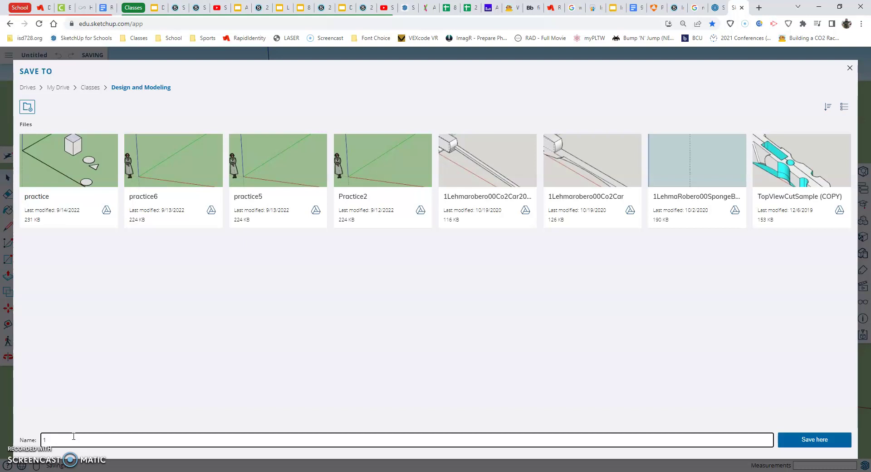
type("Spongebob")
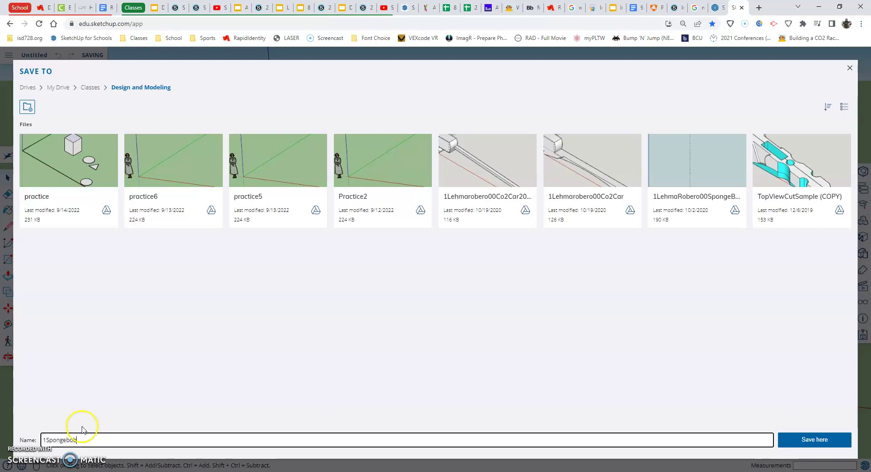
left_click(801, 440)
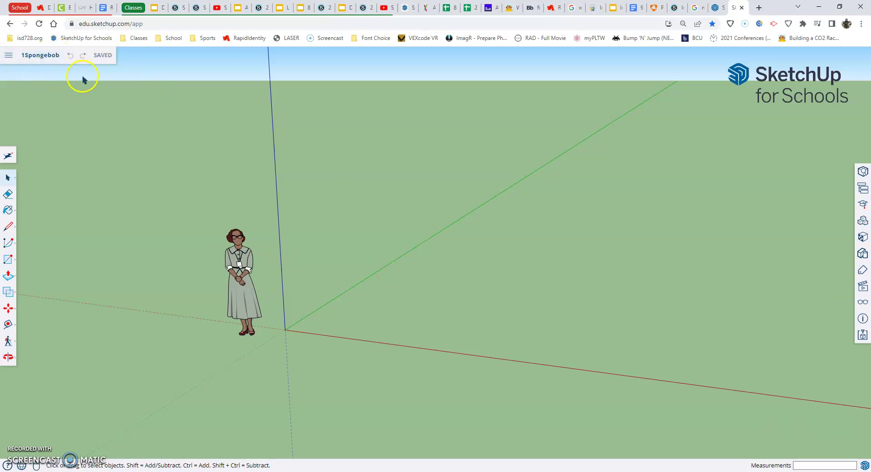
left_click(58, 67)
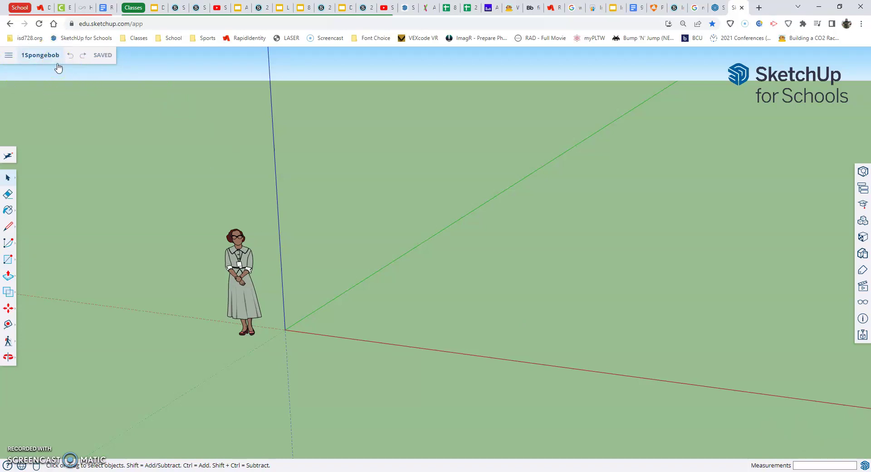